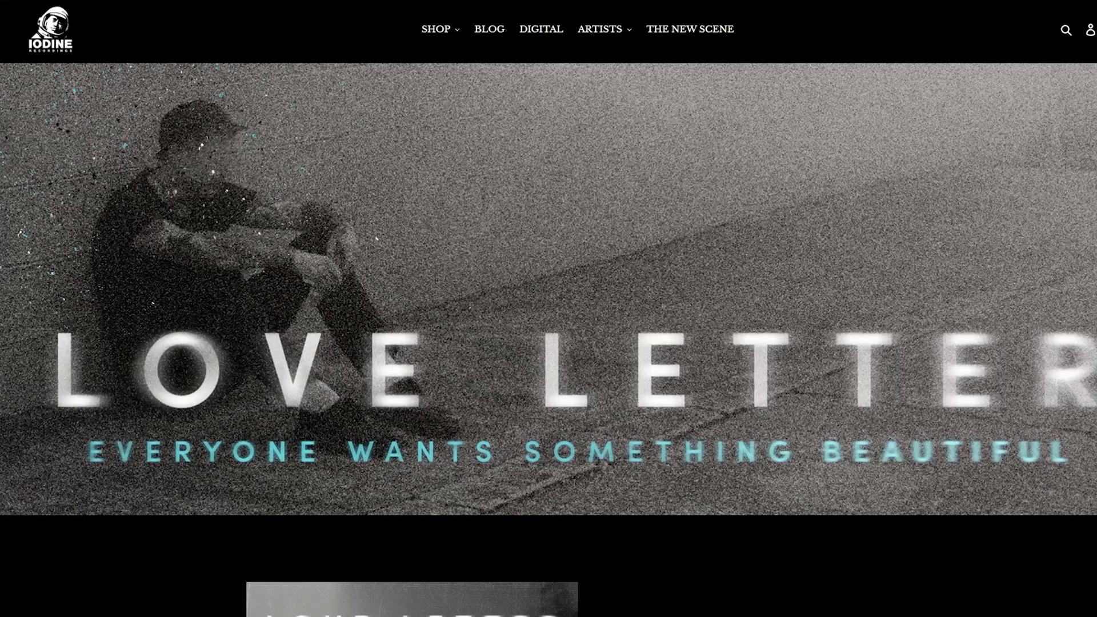
pyautogui.scroll(-7, 633, 338)
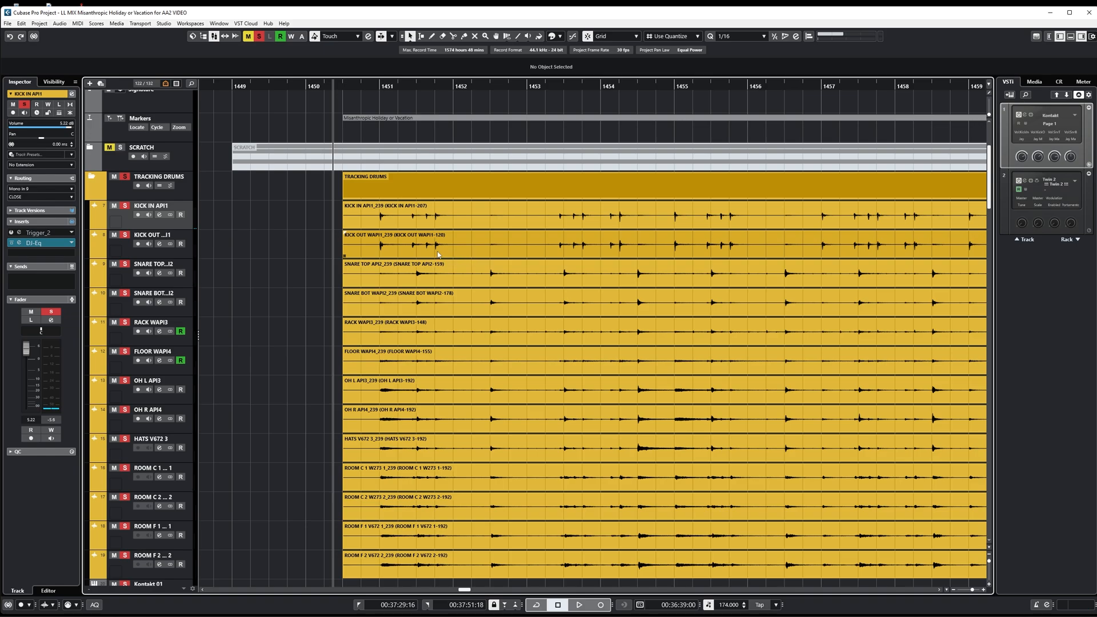
# Step: Play back the multitrack drum recording from just after bar 1450 to hear the unaligned microphones, and stop playback
pyautogui.scroll(-2, 478, 246)
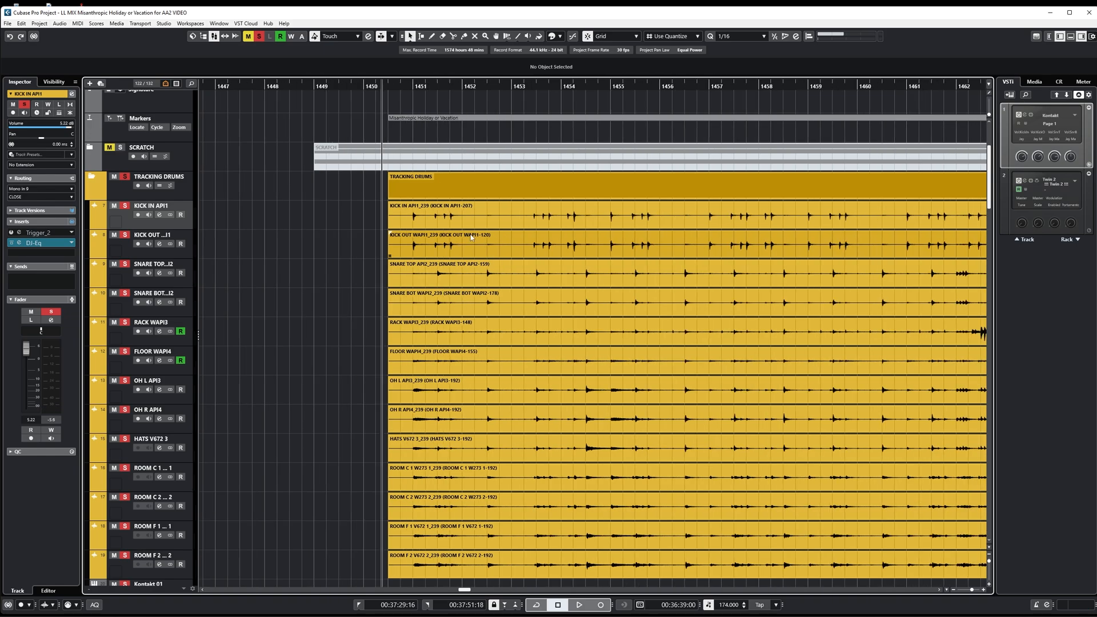
pyautogui.click(400, 86)
pyautogui.scroll(-1, 427, 229)
pyautogui.click(441, 248)
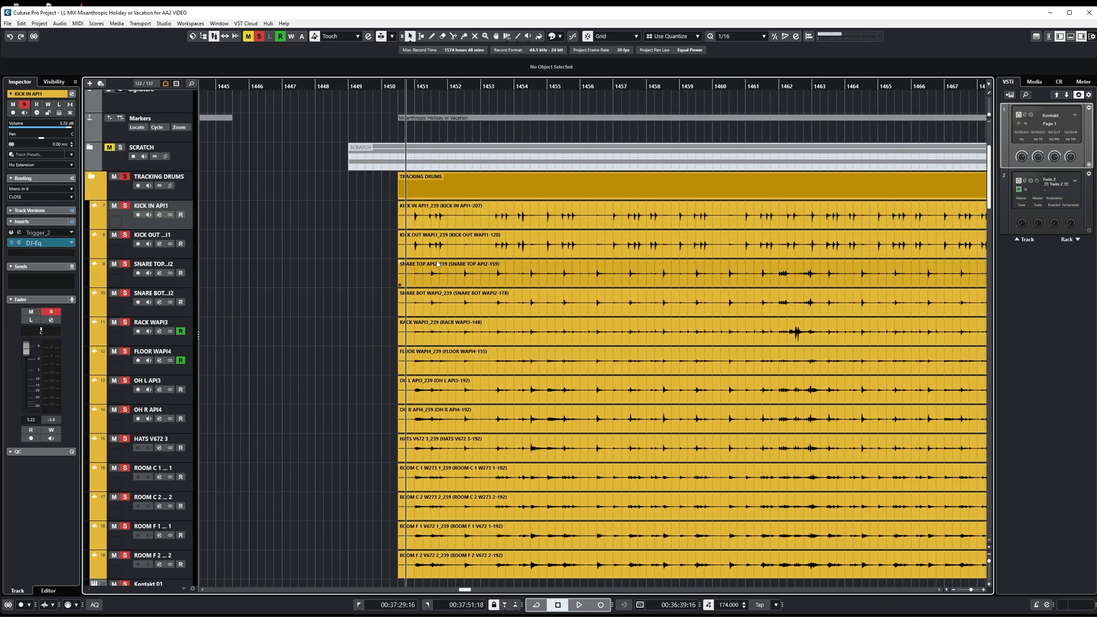
pyautogui.scroll(-3, 434, 257)
pyautogui.scroll(2, 422, 268)
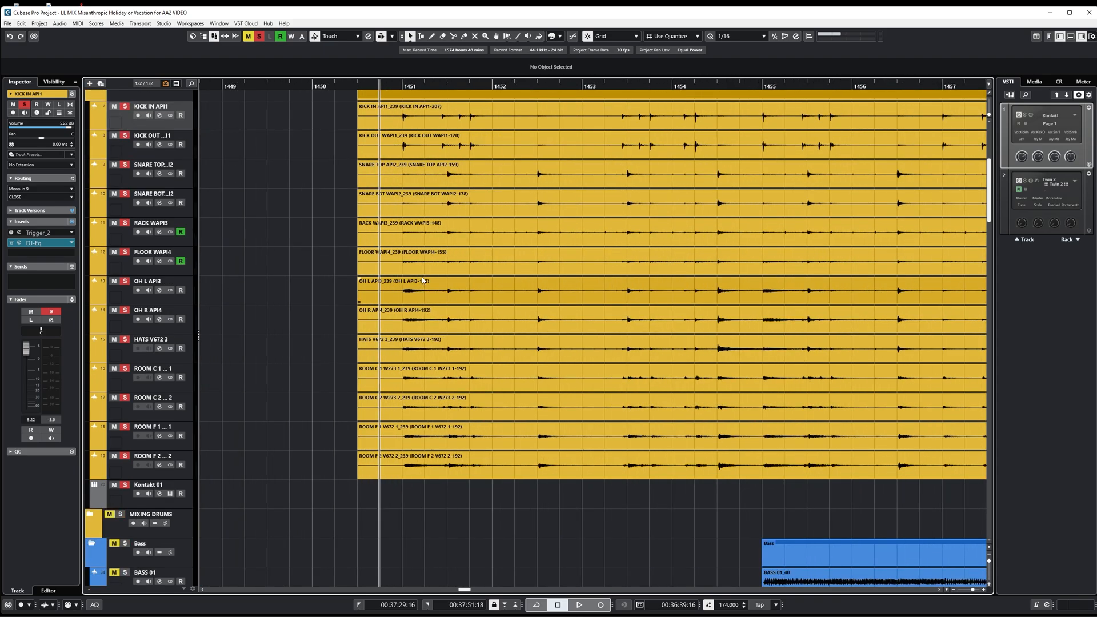
pyautogui.click(421, 275)
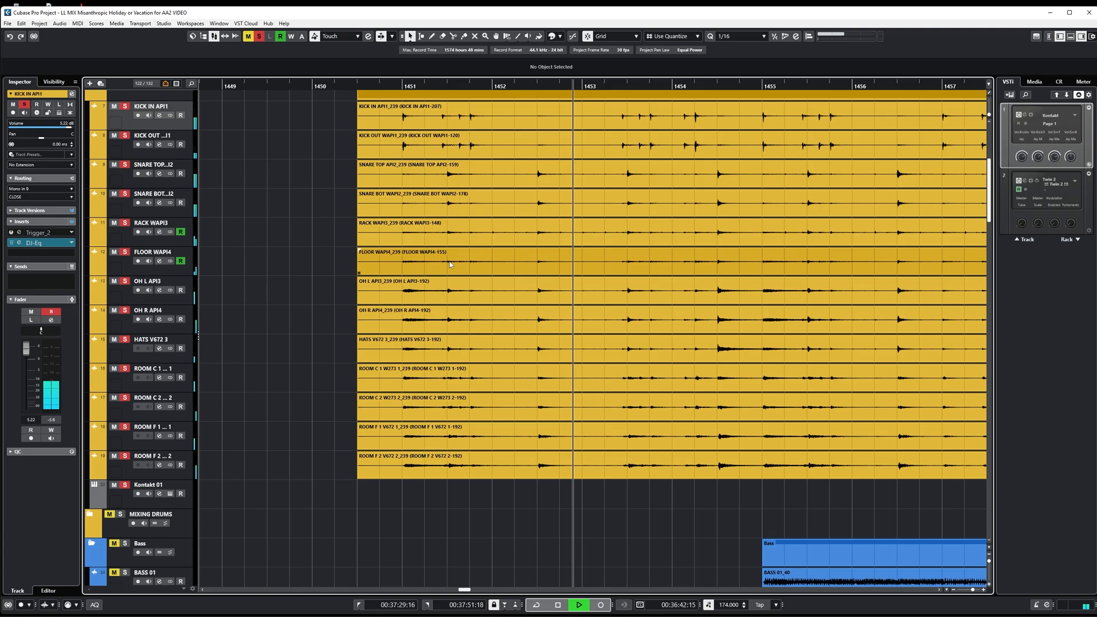
pyautogui.click(518, 245)
pyautogui.scroll(-2, 532, 240)
pyautogui.hscroll(2, 536, 238)
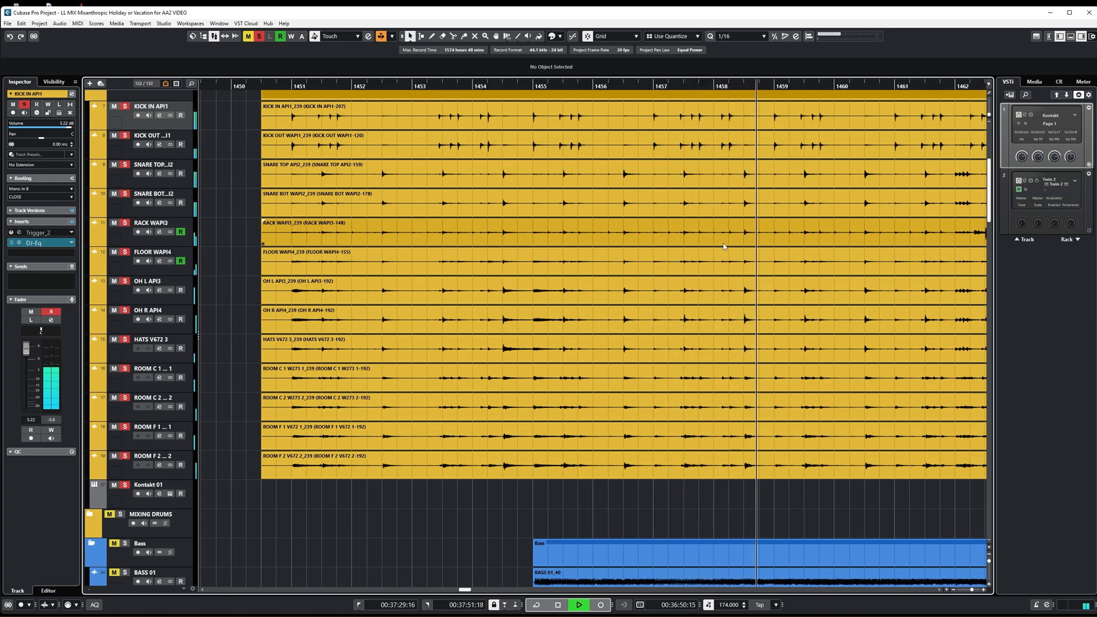
pyautogui.press('space')
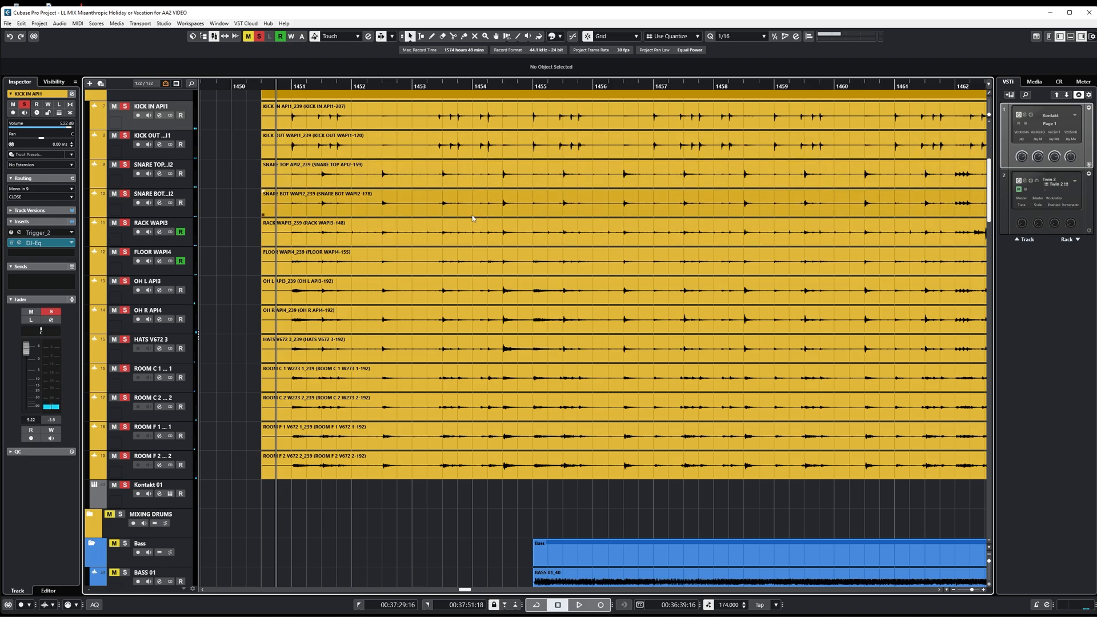
# Step: Select all drum audio events from KICK IN to the last ROOM F track and apply the Auto-Align 2 extension to them
pyautogui.scroll(3, 400, 320)
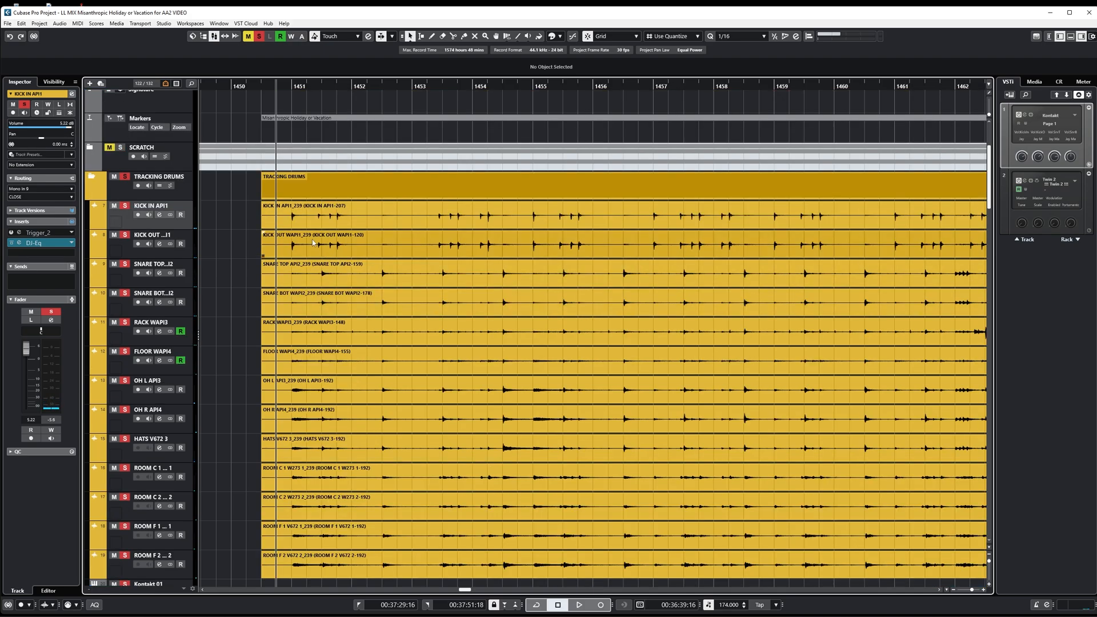
pyautogui.moveTo(225, 208); pyautogui.dragTo(327, 549)
pyautogui.click(673, 71)
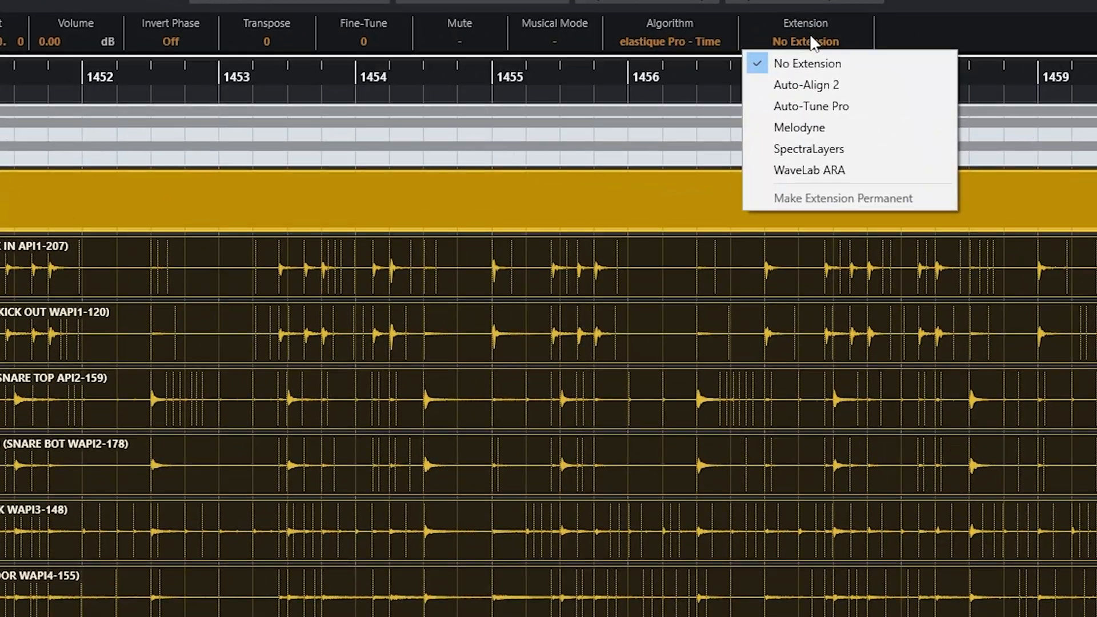
pyautogui.click(826, 86)
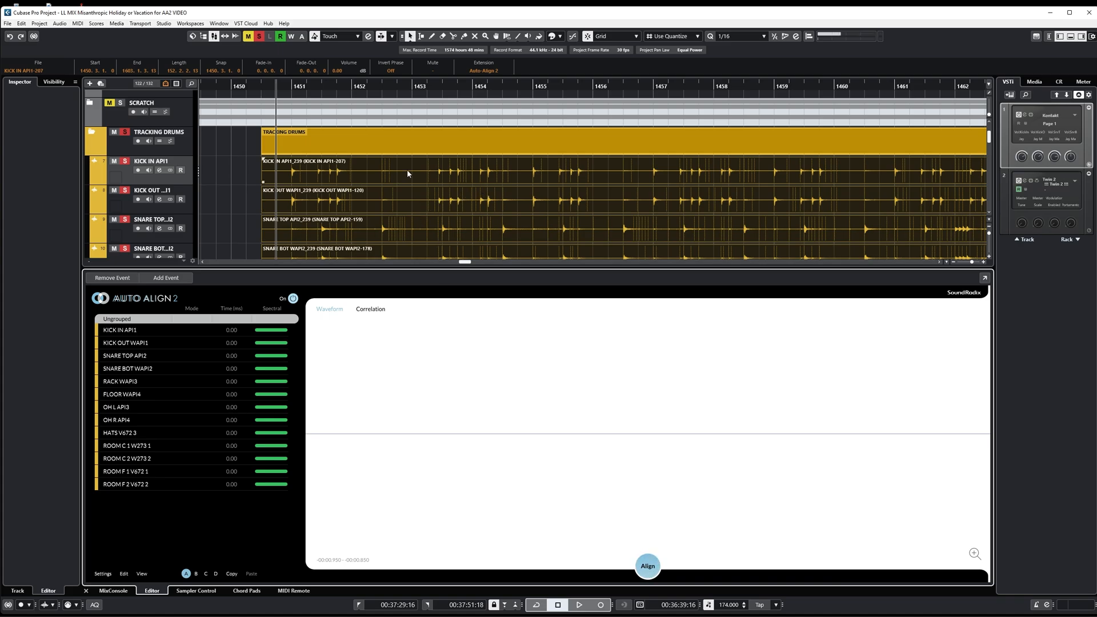
# Step: Deselect the drum events and enlarge the arrangement area above the Auto-Align 2 editor so more drum tracks show
pyautogui.scroll(-3, 407, 169)
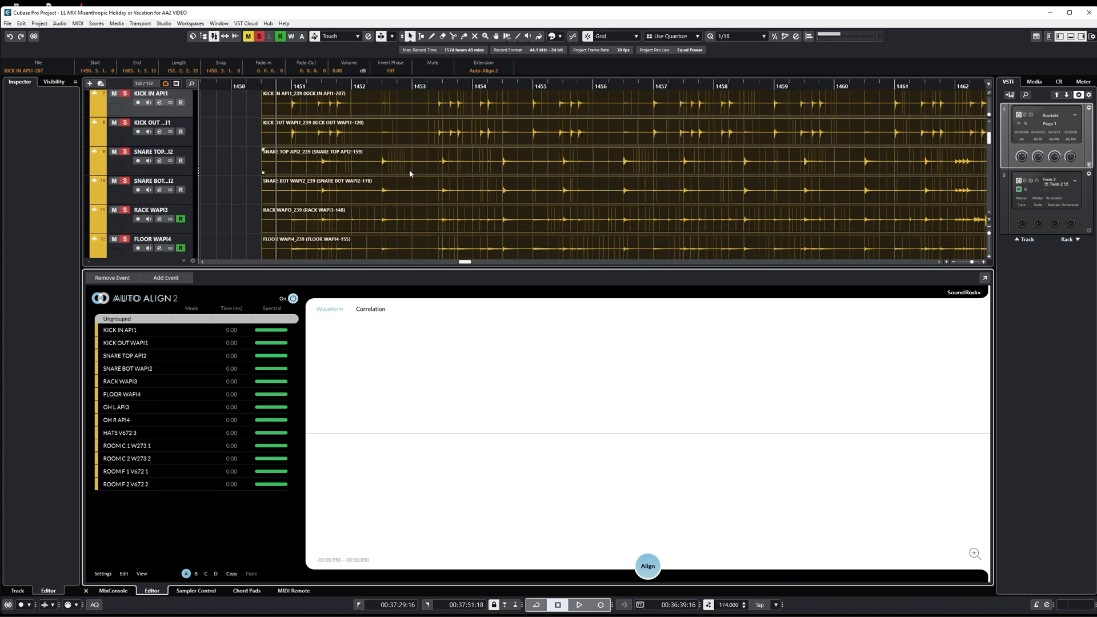
pyautogui.scroll(-1, 410, 174)
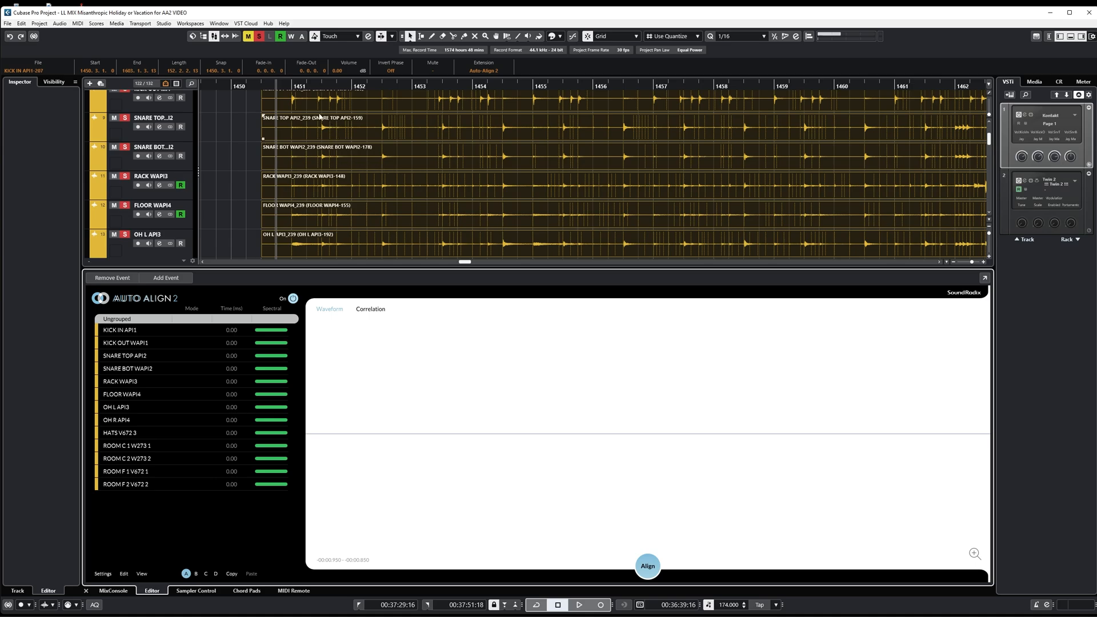
pyautogui.scroll(3, 240, 149)
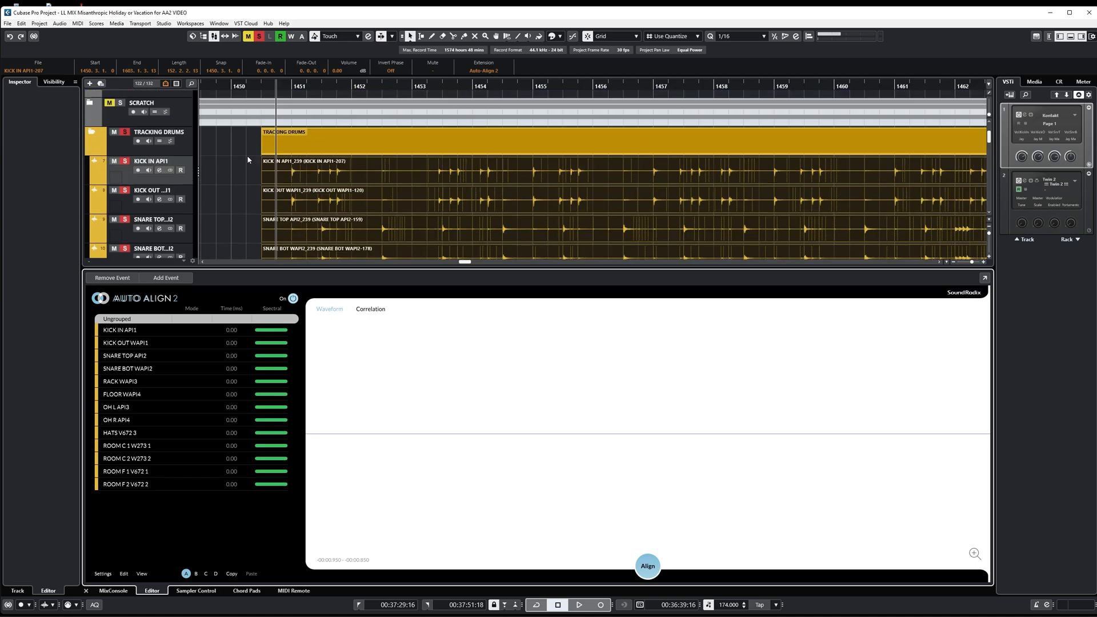
pyautogui.click(235, 204)
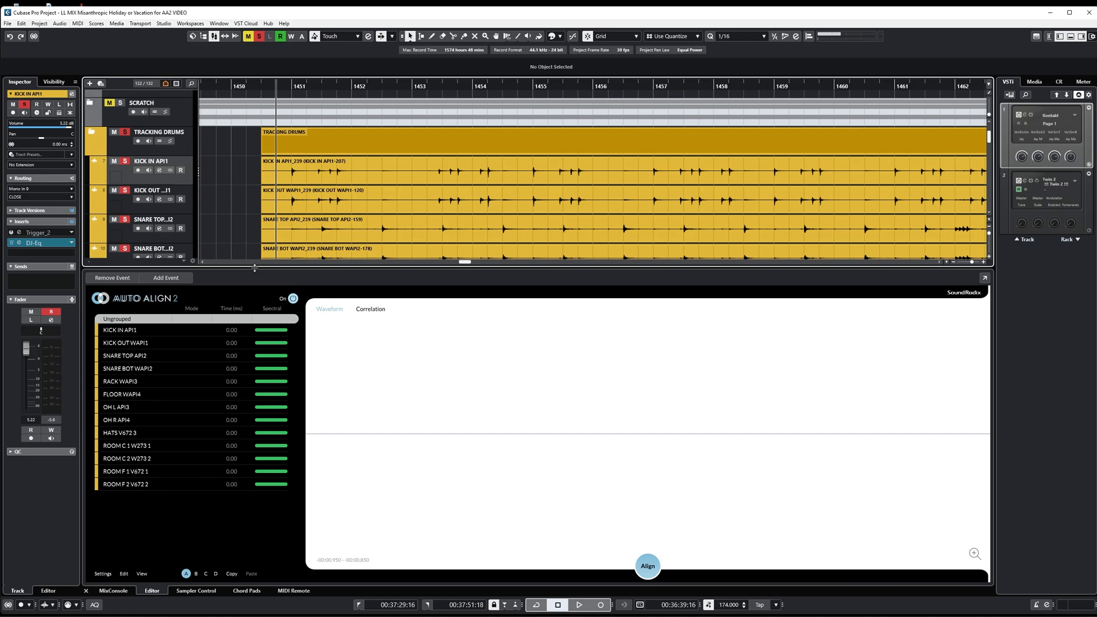
pyautogui.moveTo(254, 268); pyautogui.dragTo(255, 425)
pyautogui.scroll(-4, 326, 253)
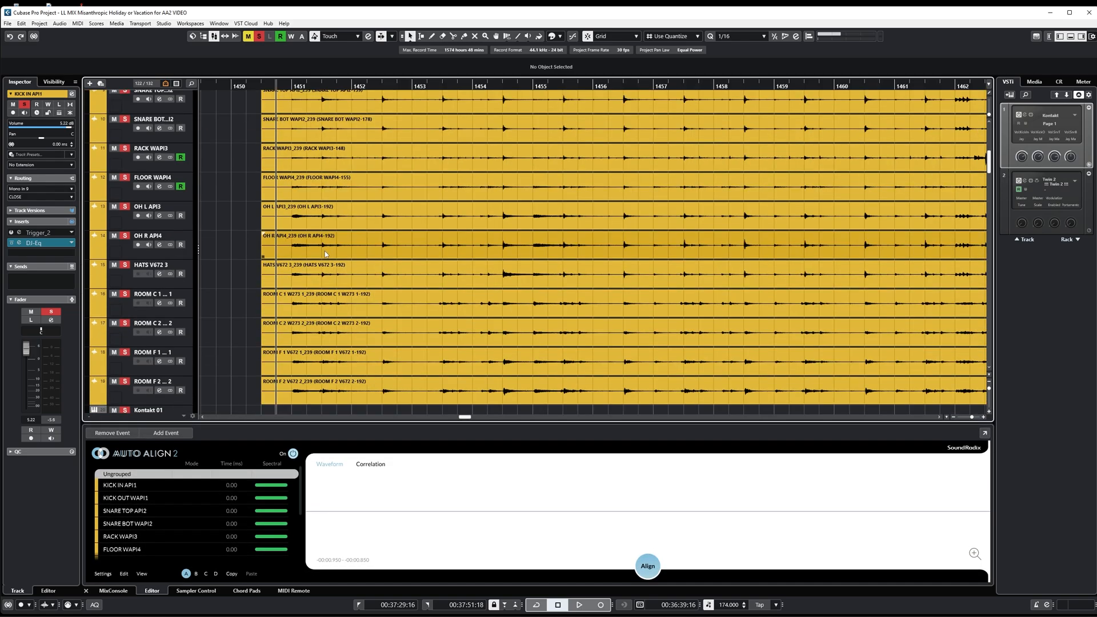
pyautogui.scroll(5, 326, 253)
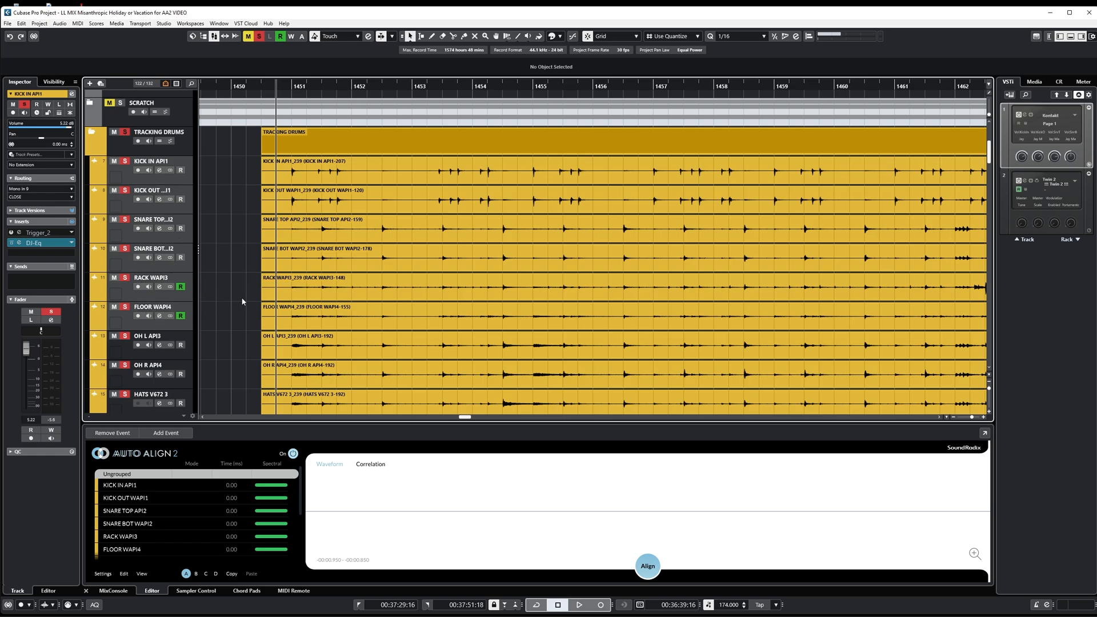
# Step: Select the overhead, ROOM C and ROOM F tracks in turn to review the drum microphone groups
pyautogui.scroll(-2, 307, 250)
pyautogui.click(229, 281)
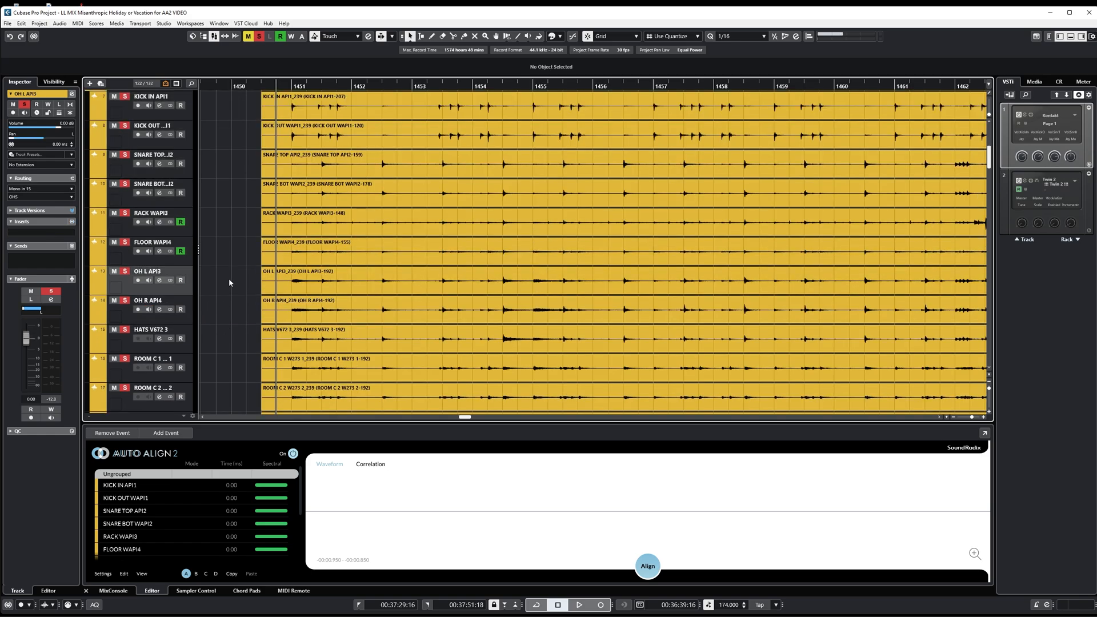
pyautogui.scroll(-2, 235, 273)
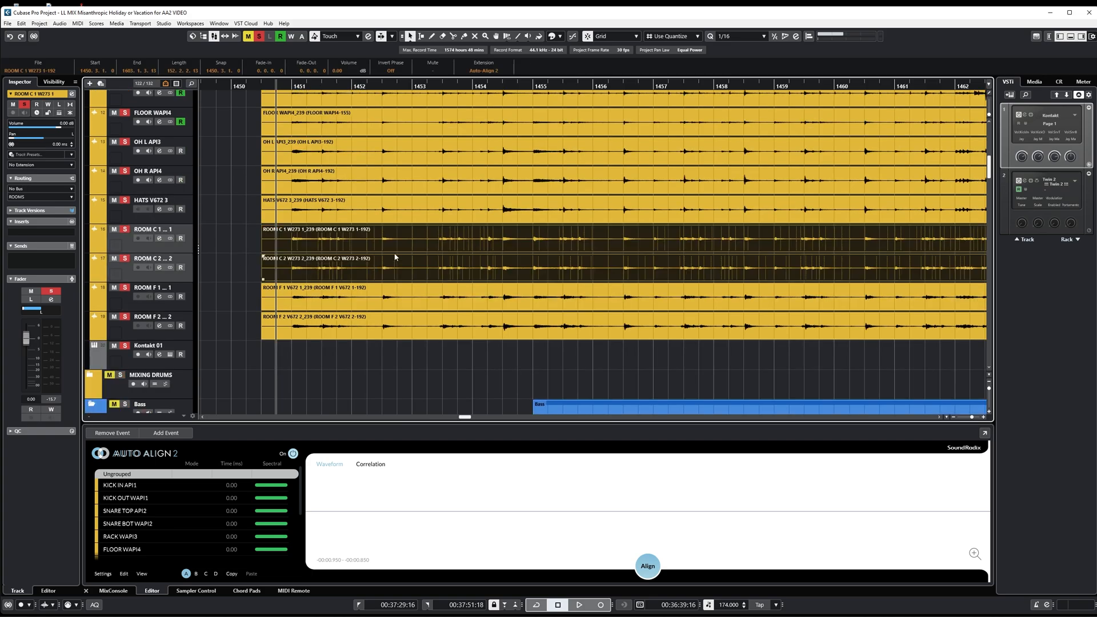
pyautogui.click(151, 290)
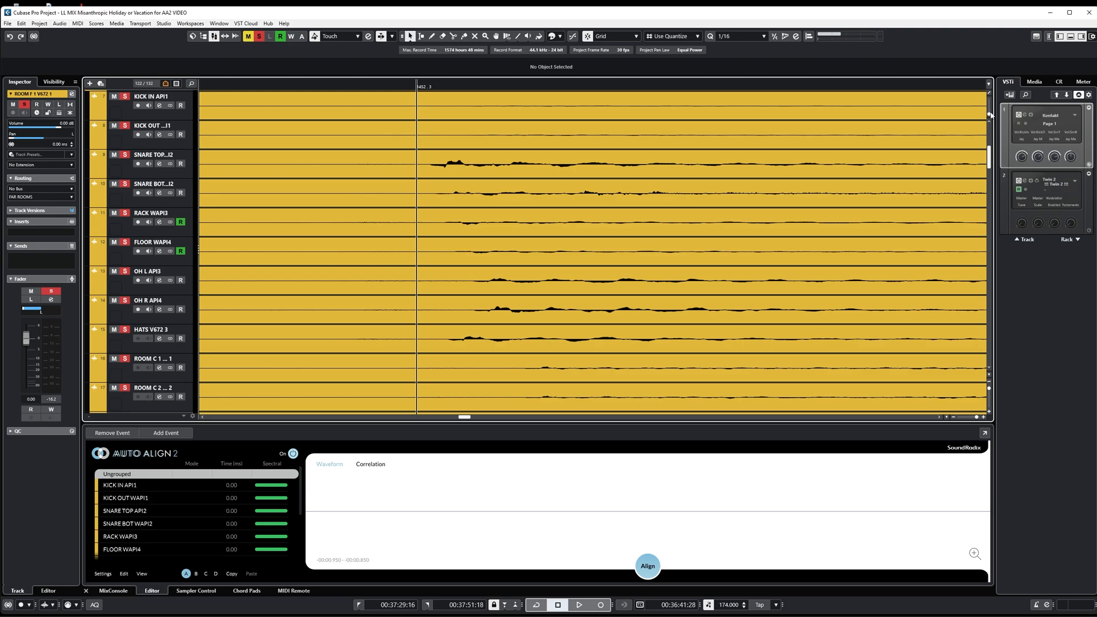
# Step: Compare the snare hit's arrival time near bar 1452 across the snare, overhead and room tracks, with the playhead placed just before its onset
pyautogui.moveTo(989, 114); pyautogui.dragTo(990, 112)
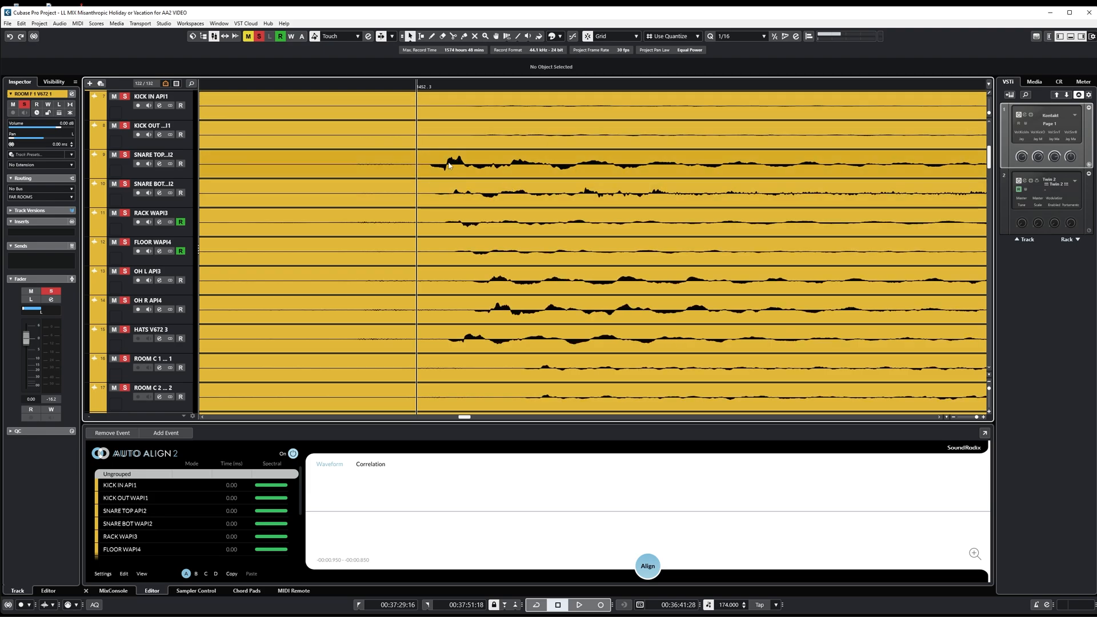
pyautogui.click(425, 86)
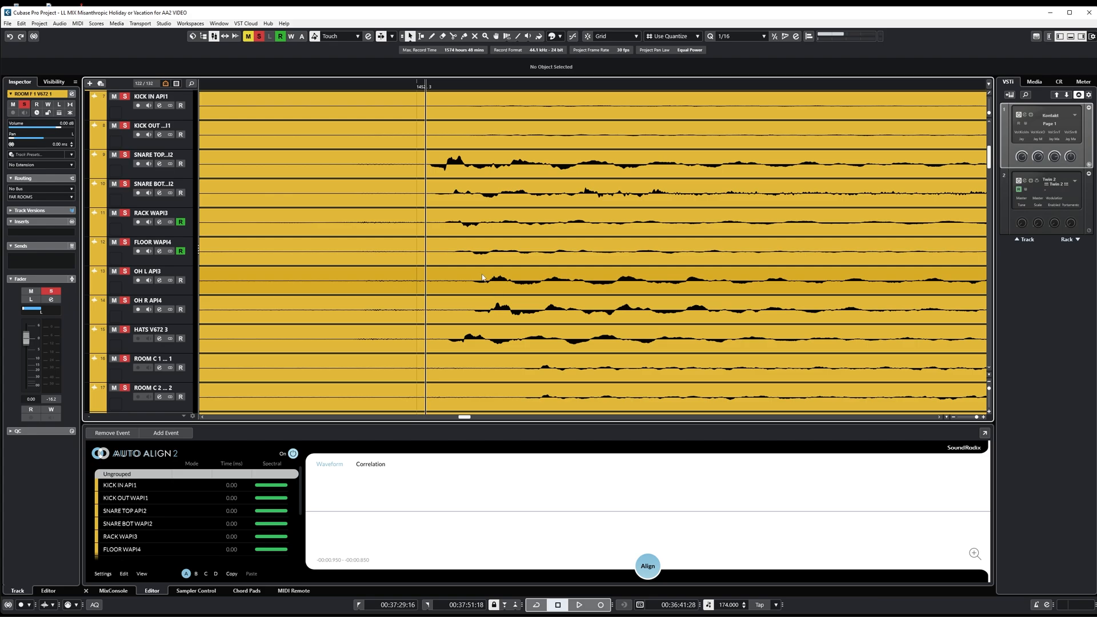
pyautogui.scroll(-2, 581, 229)
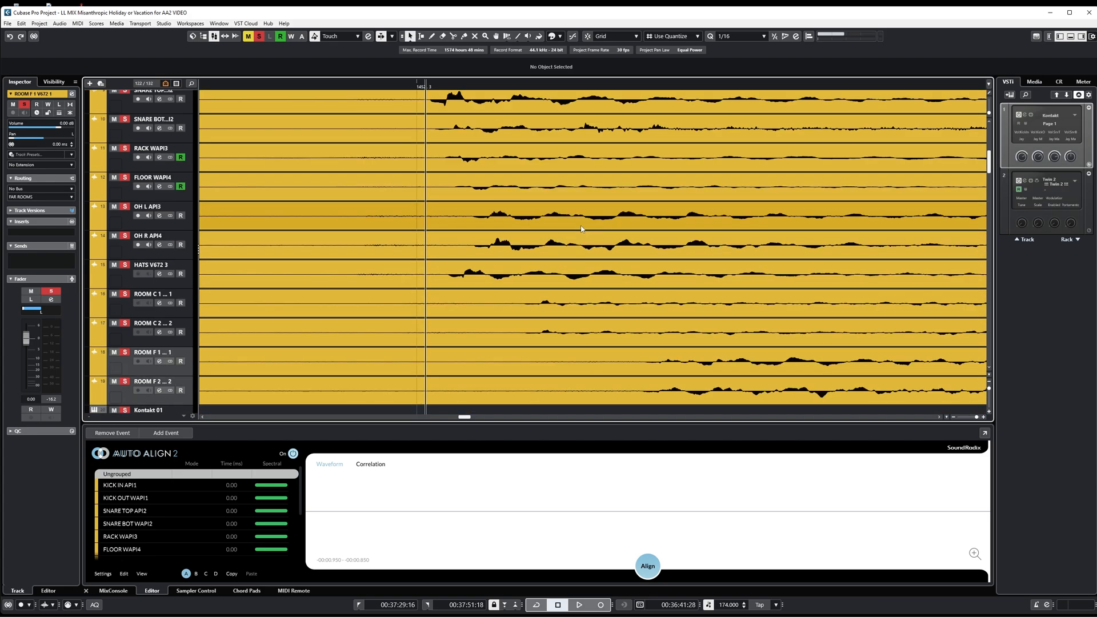
pyautogui.scroll(-2, 581, 229)
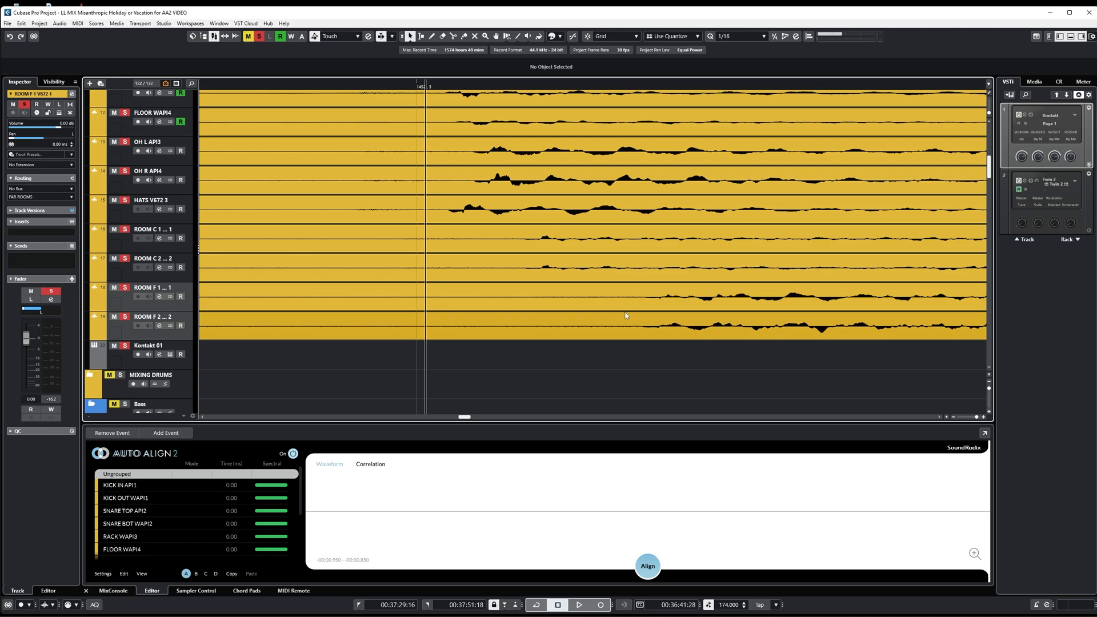
pyautogui.press('g')
pyautogui.press('g')
pyautogui.scroll(2, 594, 286)
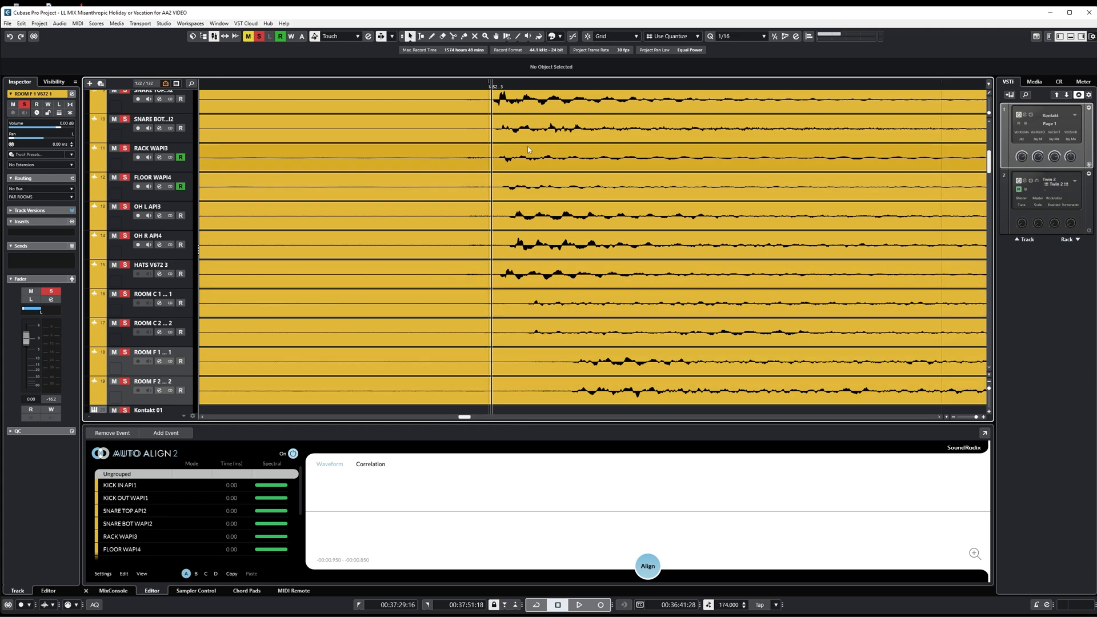
pyautogui.scroll(2, 502, 163)
pyautogui.scroll(1, 502, 163)
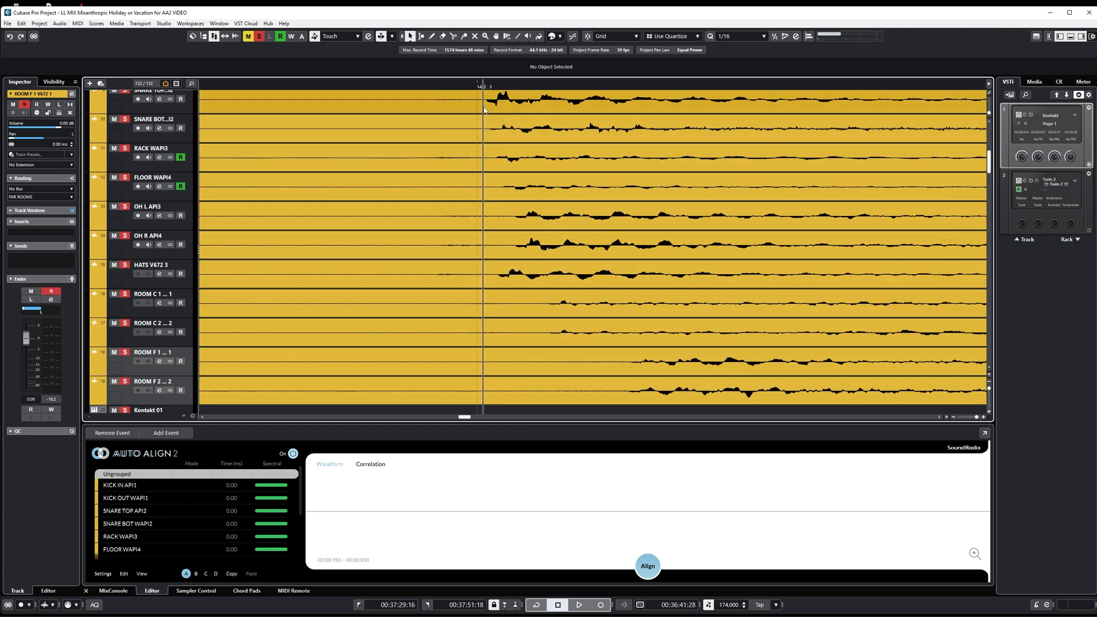